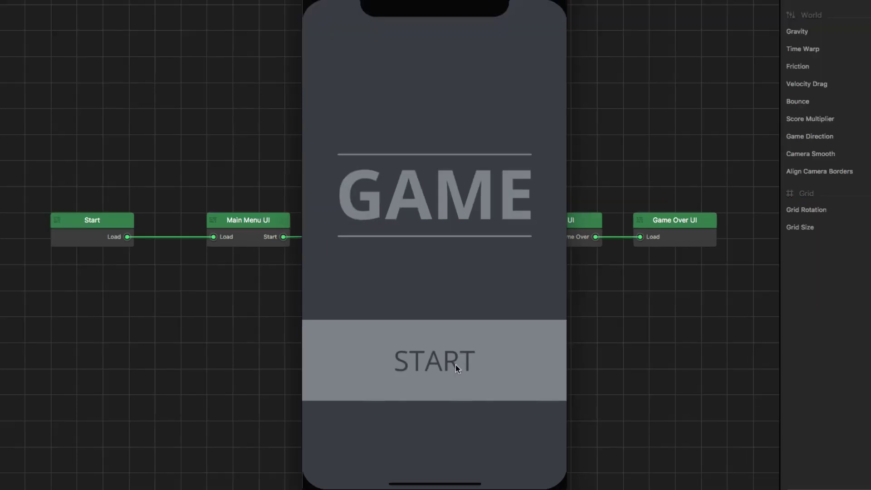
# Start the game from its main menu in the preview and make the red ball jump repeatedly past the hoops
pyautogui.click(451, 363)
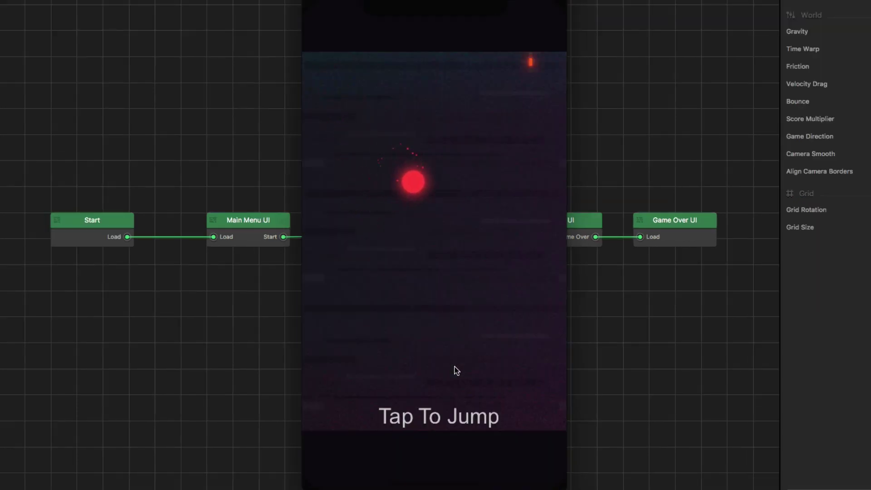
pyautogui.click(495, 361)
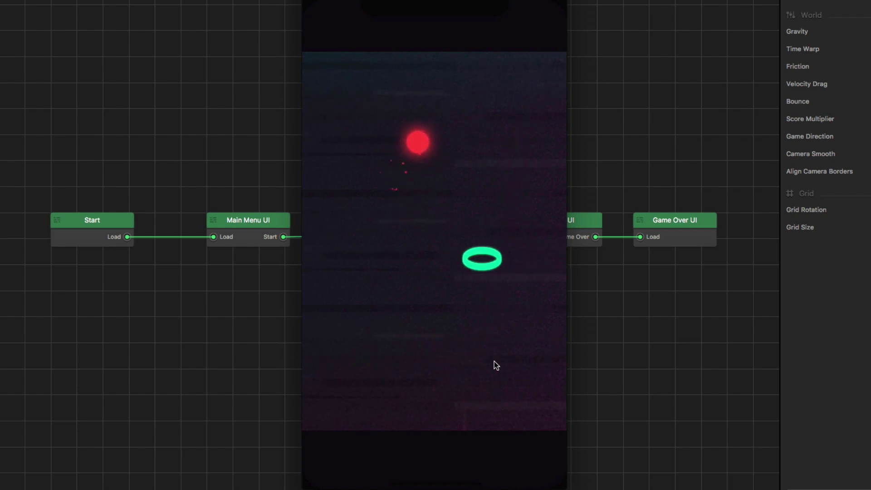
pyautogui.click(492, 363)
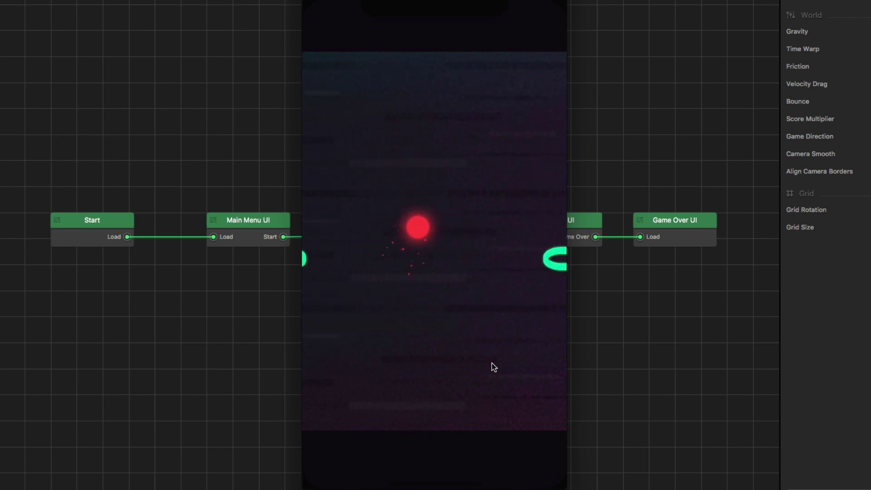
pyautogui.click(490, 364)
pyautogui.click(488, 364)
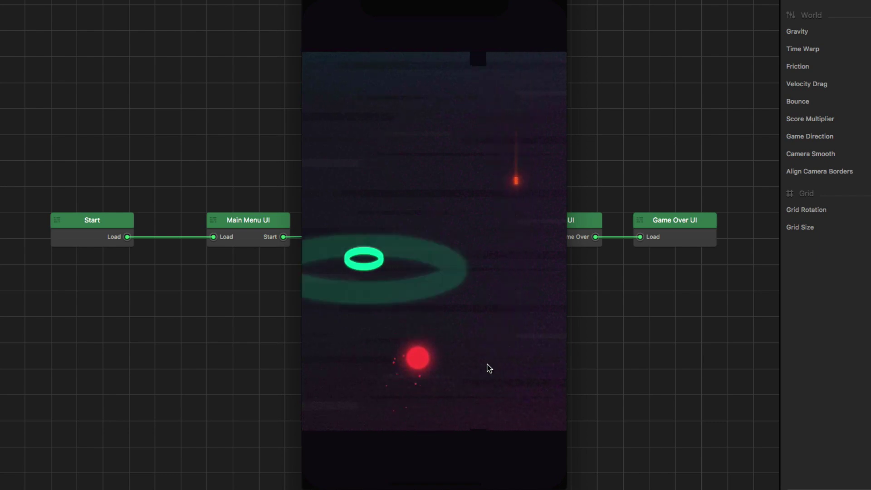
pyautogui.click(487, 364)
pyautogui.click(487, 364)
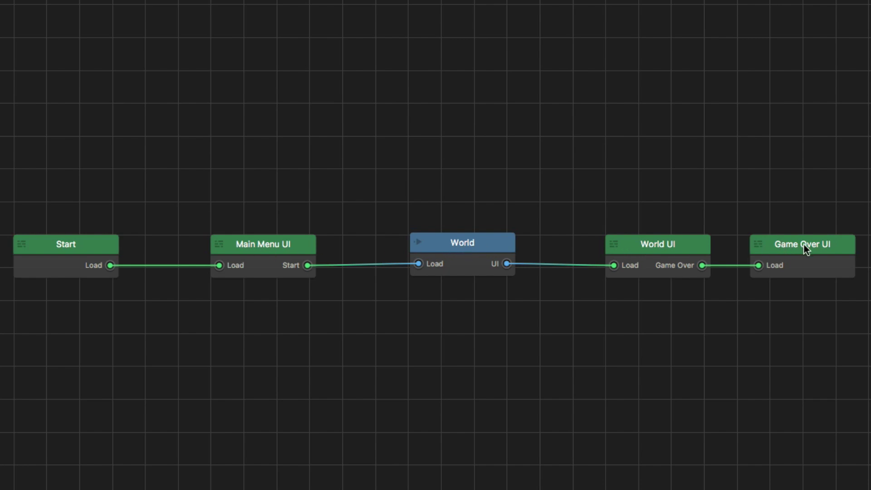
# Open the World UI screen to view its layout and return to the Game Mind Map
pyautogui.doubleClick(656, 244)
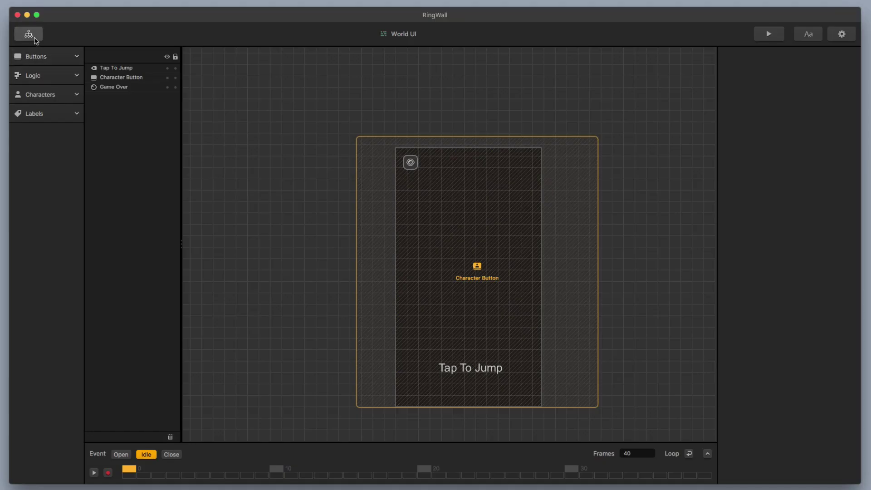
pyautogui.click(37, 39)
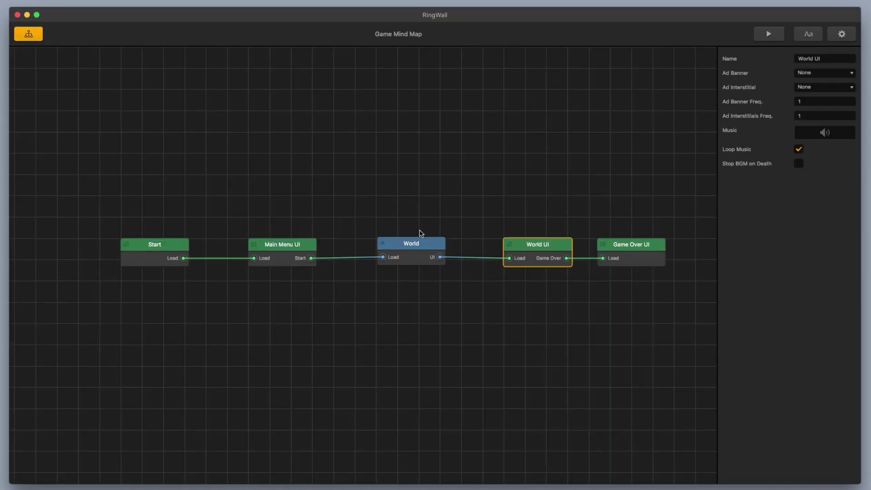
# Open the Start section of the World node and turn on the display of collision shapes
pyautogui.doubleClick(418, 251)
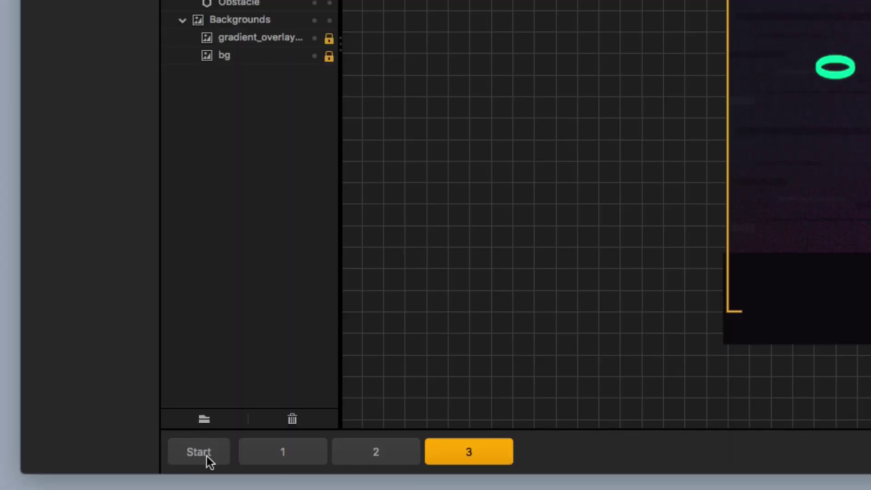
pyautogui.click(206, 456)
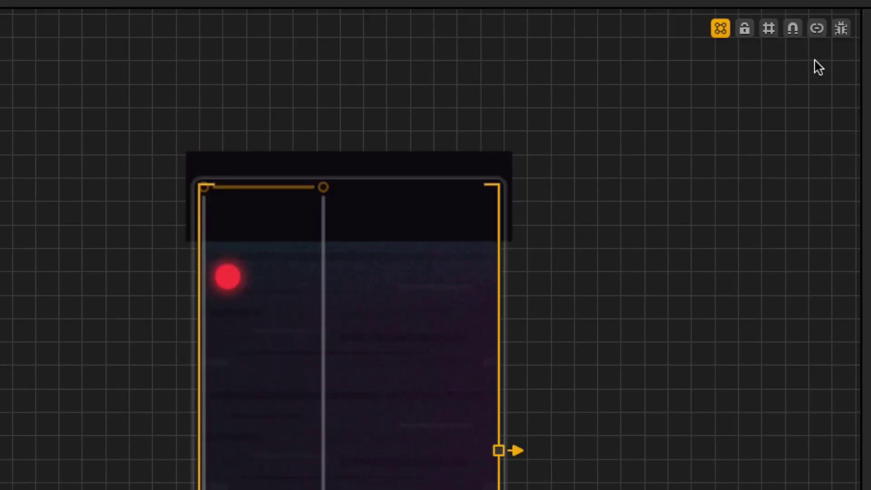
pyautogui.click(843, 28)
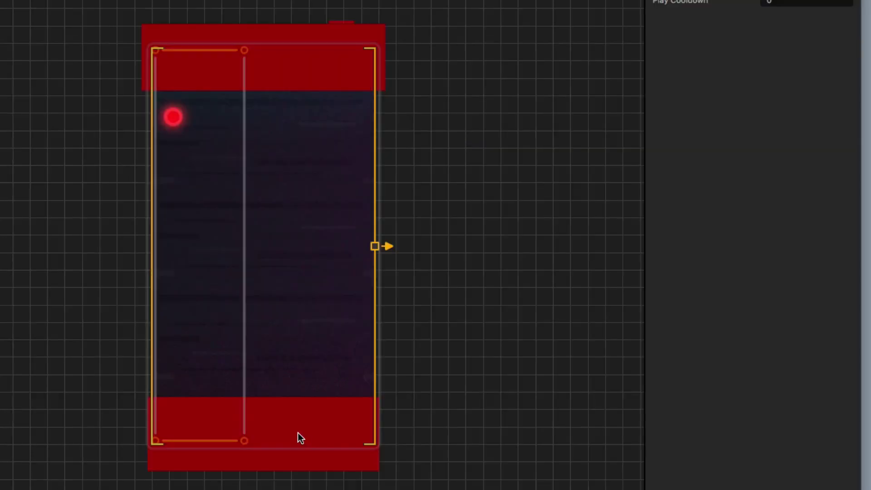
# Examine the settings of the lower obstacle, the upper obstacle and the obstacles_enemi… object in the Start section
pyautogui.click(298, 433)
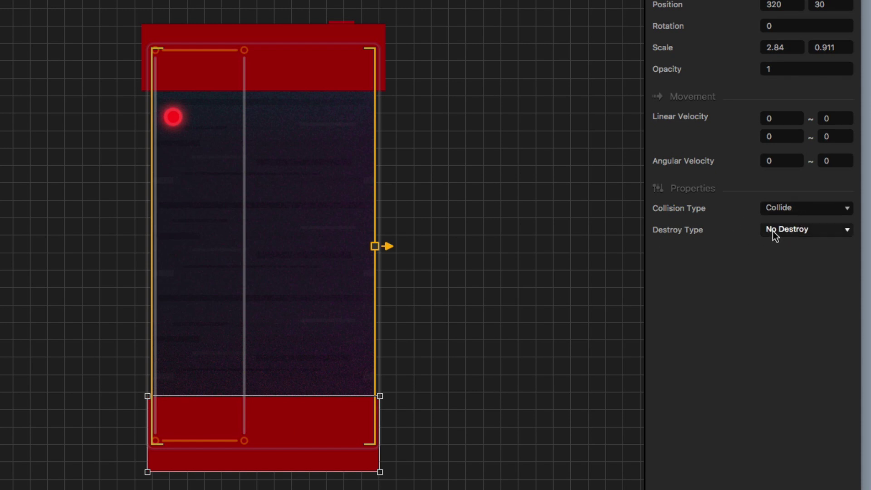
pyautogui.click(290, 65)
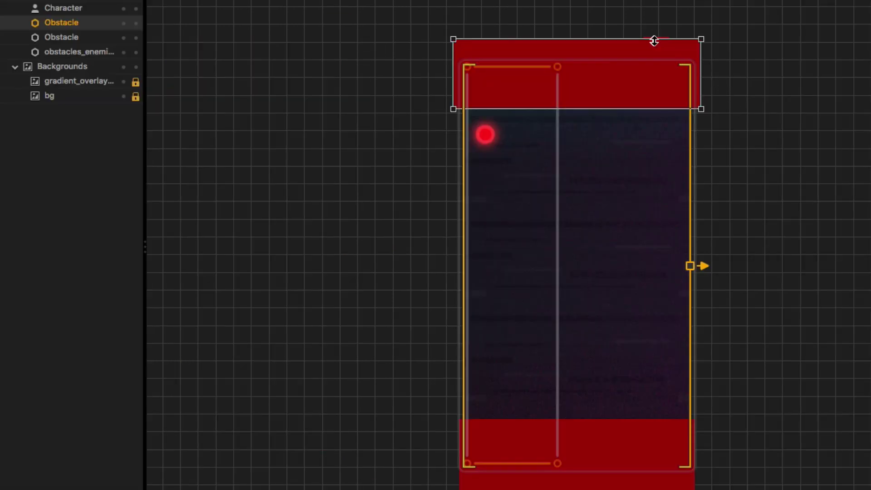
pyautogui.click(86, 53)
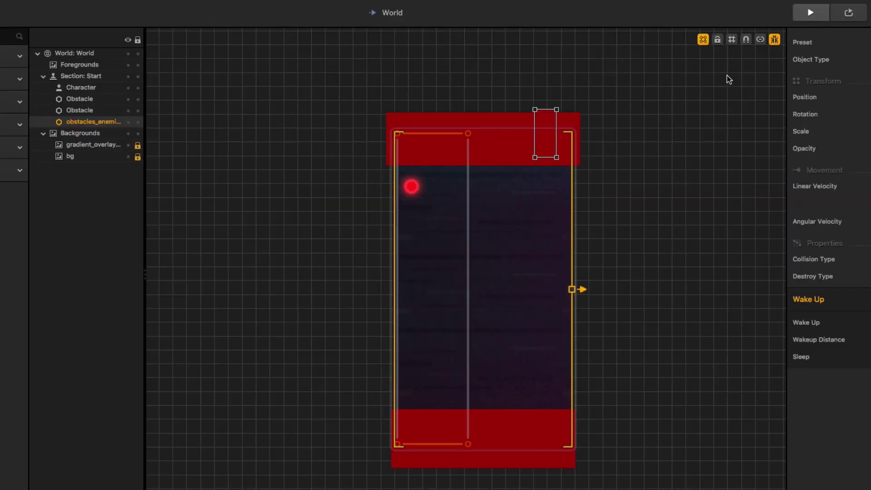
# Run a preview of the World and keep the ball jumping to test the hoops and spike wall
pyautogui.click(803, 15)
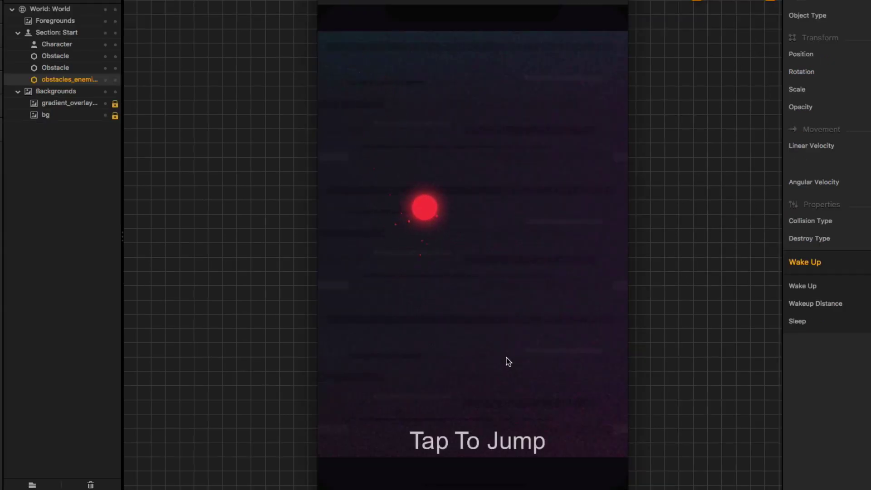
pyautogui.click(506, 357)
pyautogui.click(494, 268)
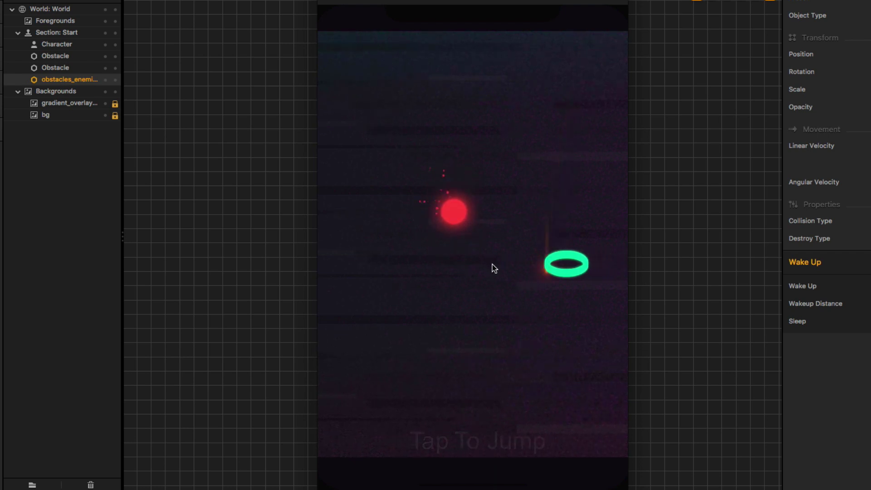
pyautogui.click(494, 268)
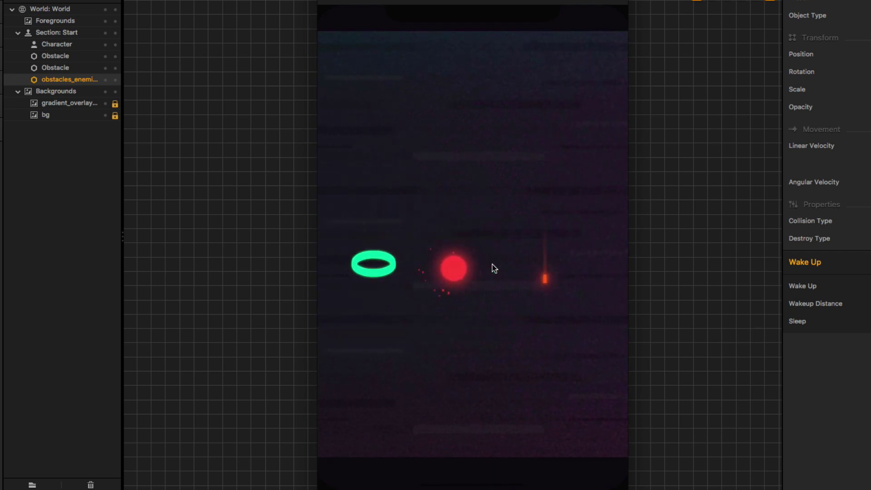
pyautogui.click(495, 269)
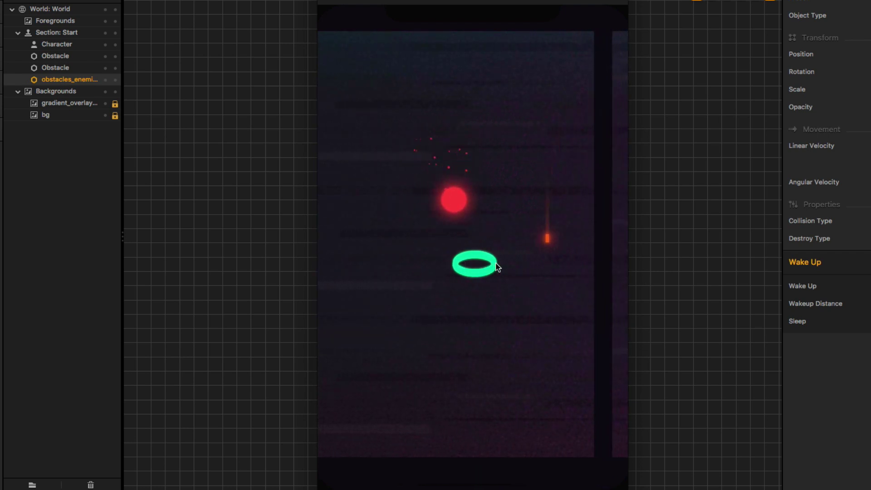
pyautogui.click(496, 264)
pyautogui.click(516, 303)
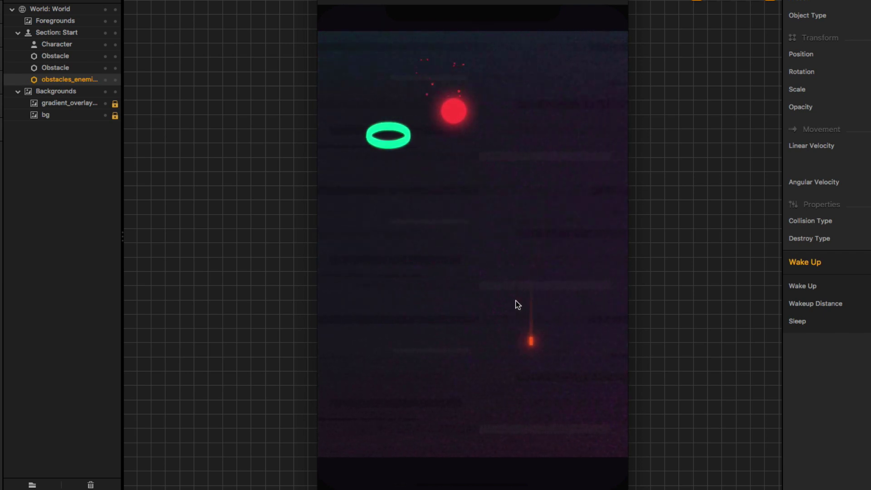
pyautogui.click(519, 304)
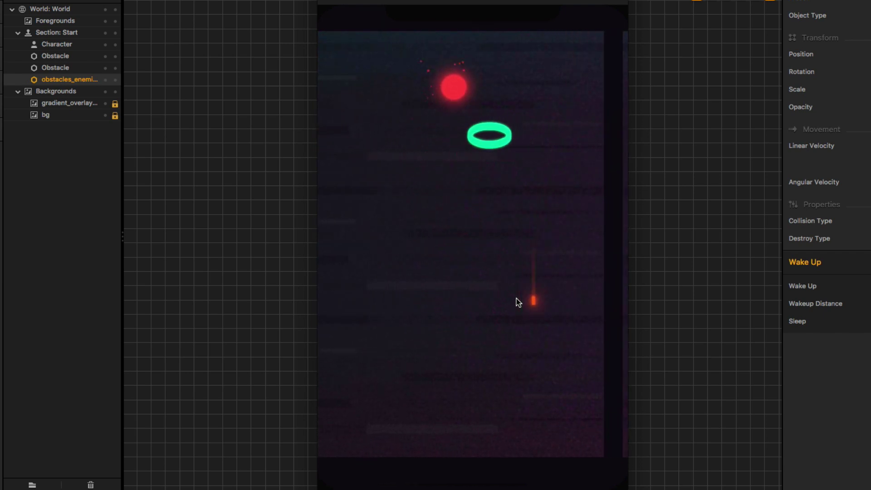
pyautogui.click(518, 303)
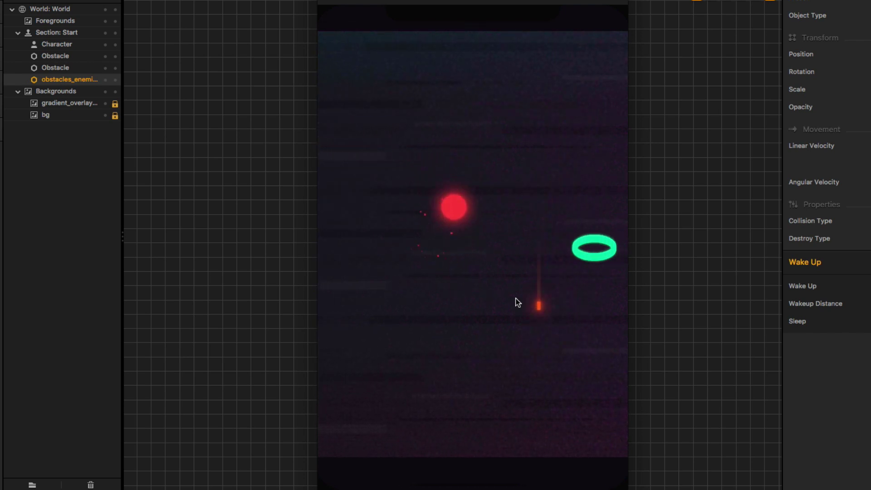
pyautogui.click(517, 303)
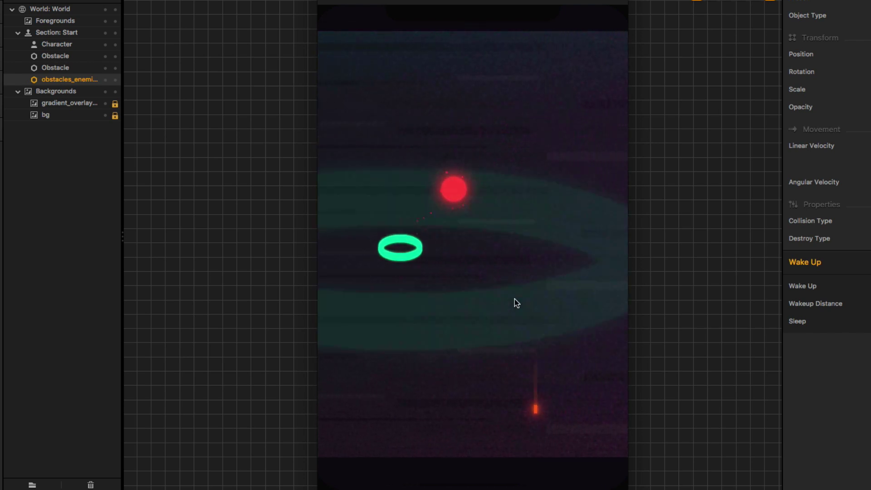
pyautogui.click(515, 300)
pyautogui.click(516, 299)
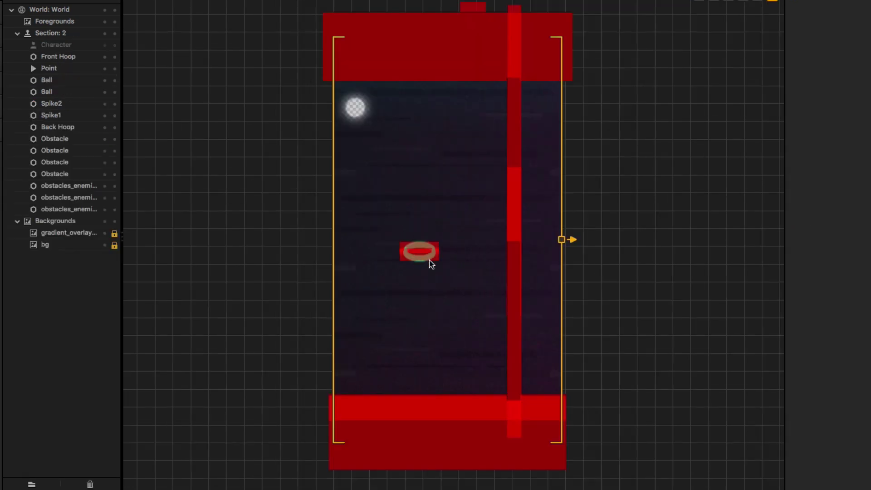
# Open section 1 and move the two Ball colliders onto the two ends of the Front Hoop
pyautogui.click(227, 489)
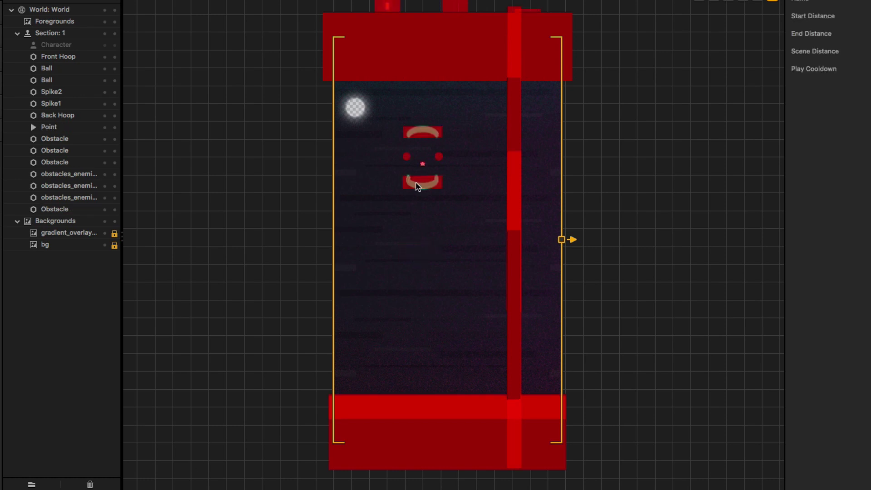
pyautogui.scroll(8, 416, 182)
pyautogui.moveTo(443, 276); pyautogui.dragTo(451, 439)
pyautogui.scroll(-3, 486, 340)
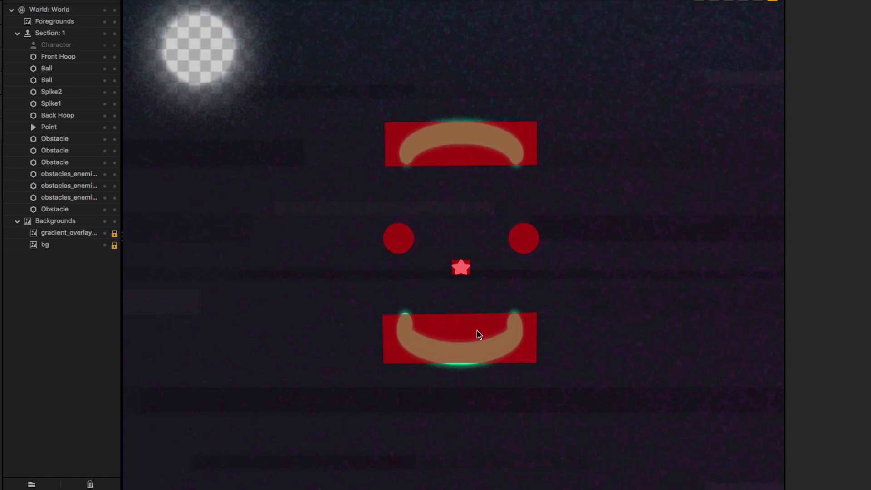
pyautogui.moveTo(402, 238); pyautogui.dragTo(408, 325)
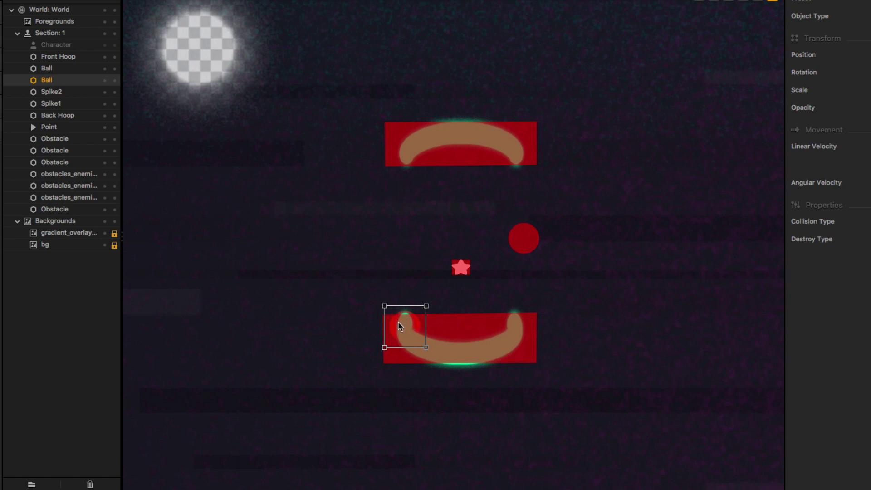
pyautogui.moveTo(519, 233); pyautogui.dragTo(511, 320)
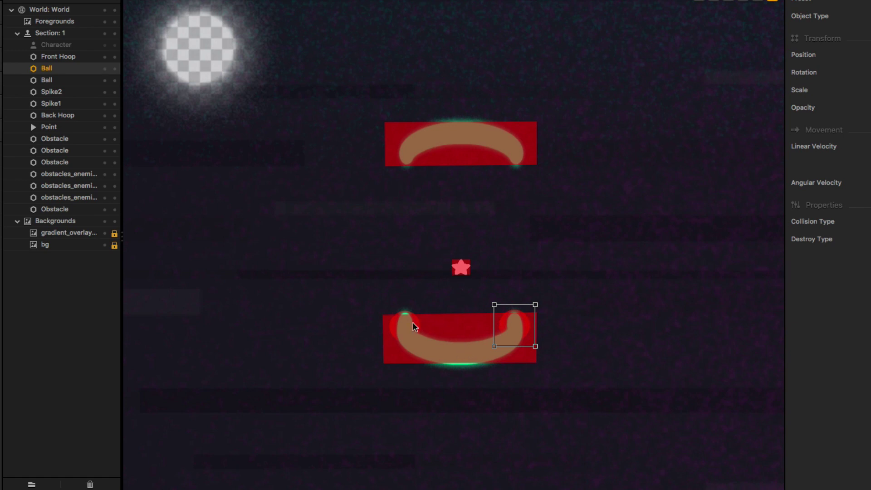
# Shrink the Ball collider at the Front Hoop's left end and nudge it right and up into the hoop's tip
pyautogui.click(457, 313)
pyautogui.click(66, 80)
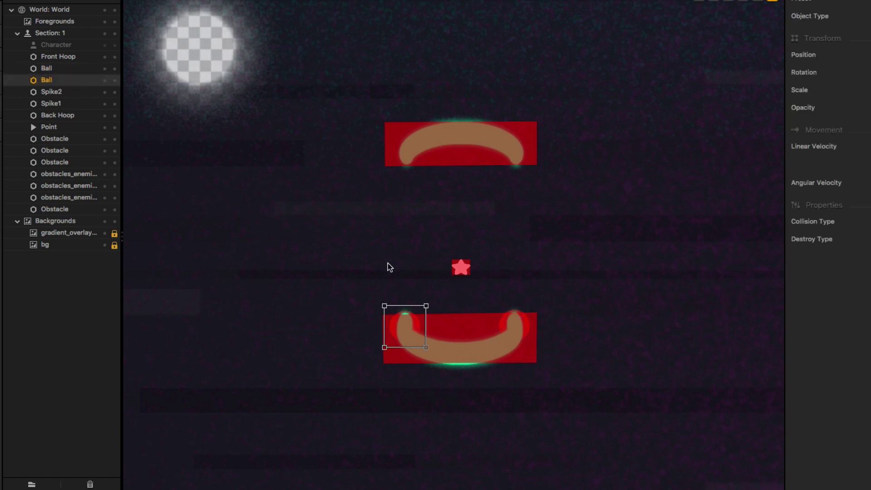
pyautogui.moveTo(433, 295); pyautogui.dragTo(409, 321)
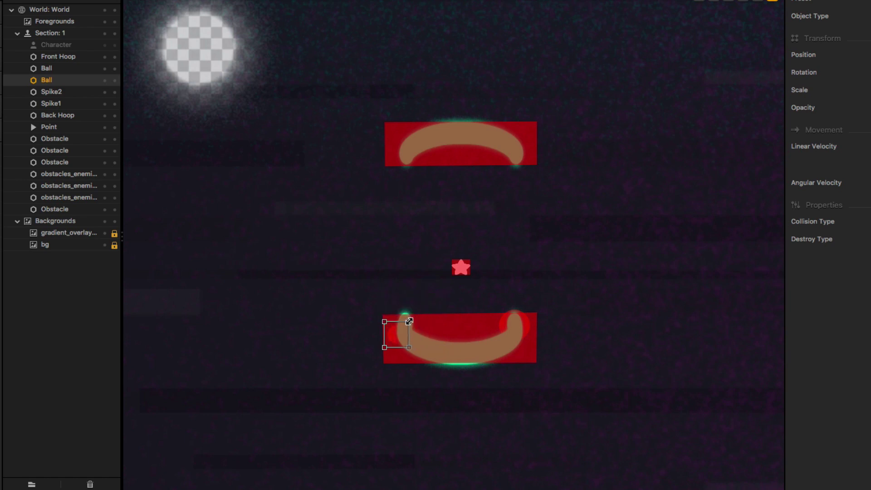
pyautogui.moveTo(407, 325); pyautogui.dragTo(407, 316)
pyautogui.press('Right')
pyautogui.press('Right')
pyautogui.press('Right')
pyautogui.press('Up')
pyautogui.press('Up')
pyautogui.press('Right')
pyautogui.press('Right')
pyautogui.press('Up')
pyautogui.press('Right')
# Set the opacity of the Point star between the hoops to 0 and back to 1
pyautogui.click(465, 270)
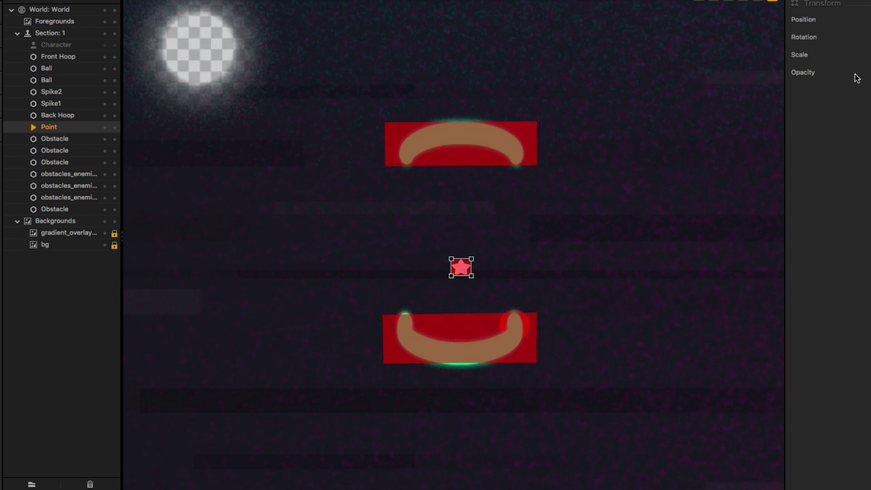
pyautogui.write('0')
pyautogui.press('Return')
pyautogui.write('1')
pyautogui.press('Return')
pyautogui.scroll(-3, 465, 273)
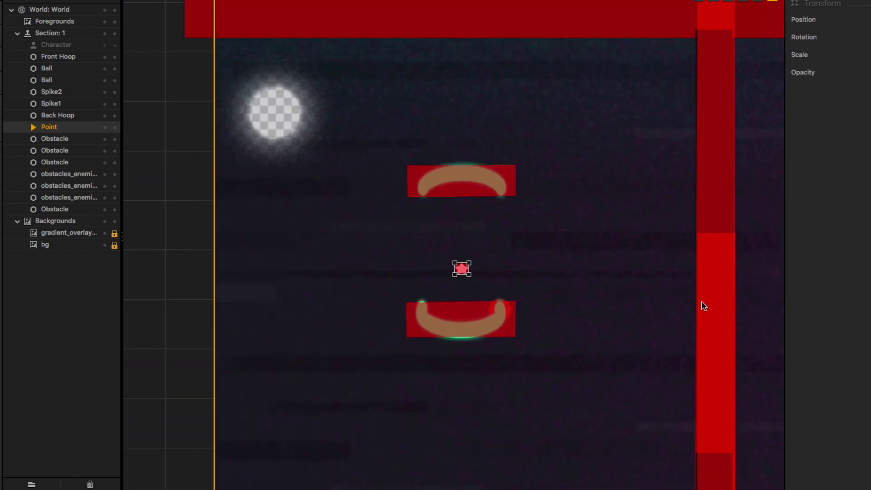
pyautogui.scroll(2, 538, 275)
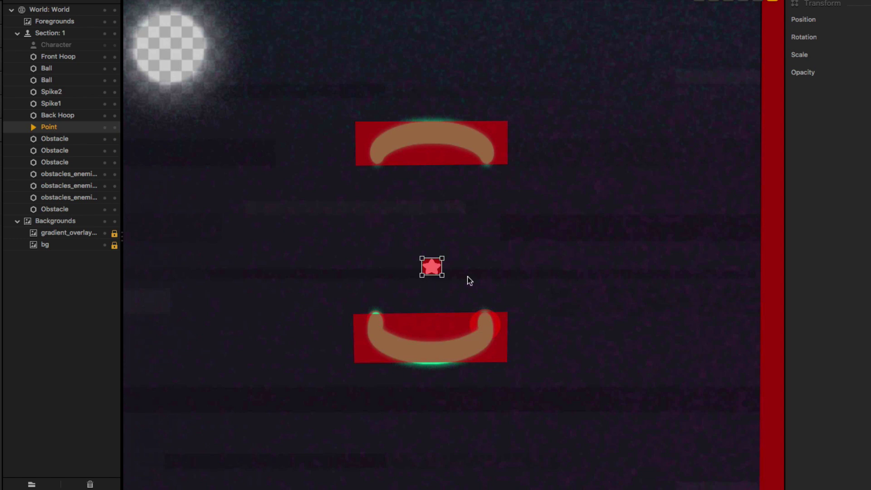
pyautogui.scroll(-2, 712, 320)
pyautogui.scroll(-1, 739, 333)
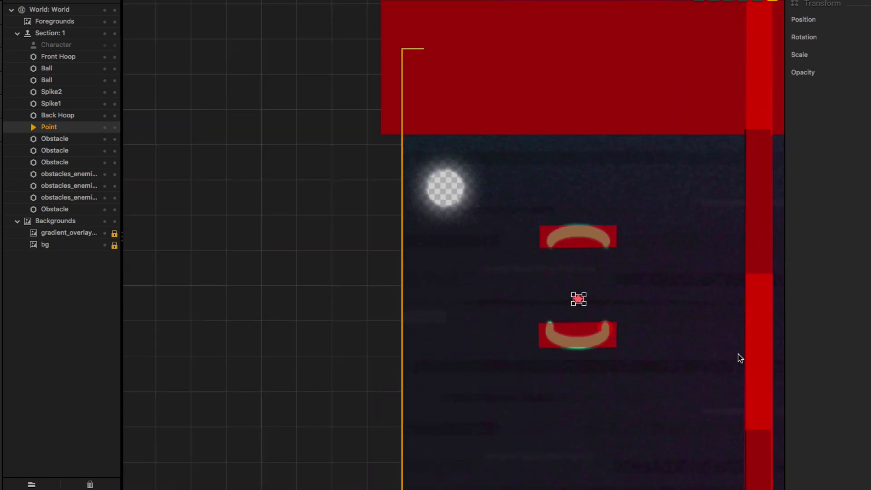
pyautogui.click(709, 376)
pyautogui.moveTo(711, 362); pyautogui.dragTo(473, 236)
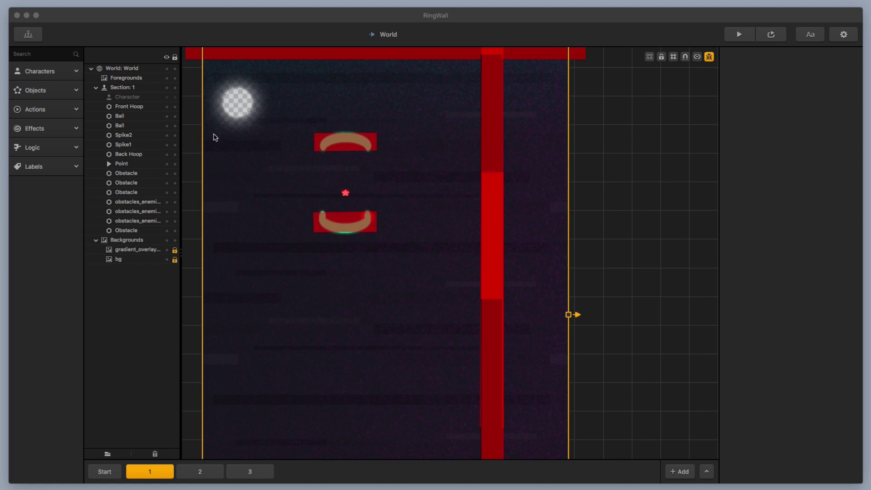
# Expand the Objects and Actions asset categories to view the items available for the World
pyautogui.click(55, 91)
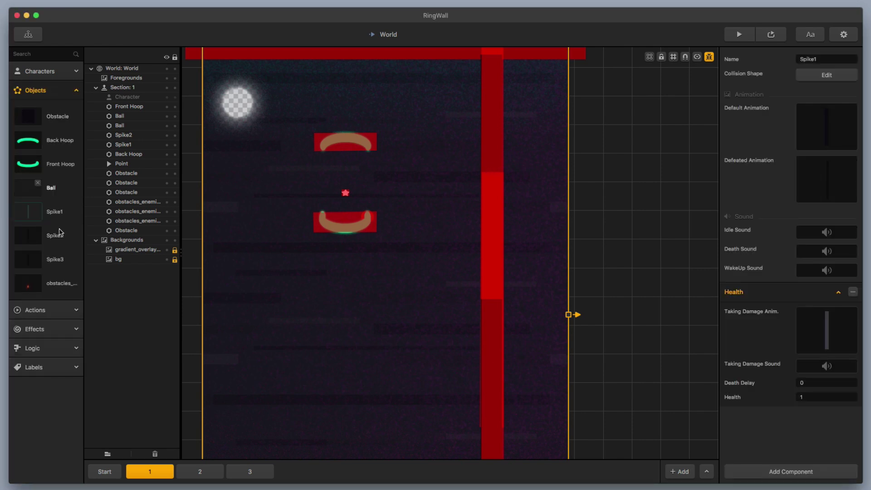
pyautogui.click(43, 311)
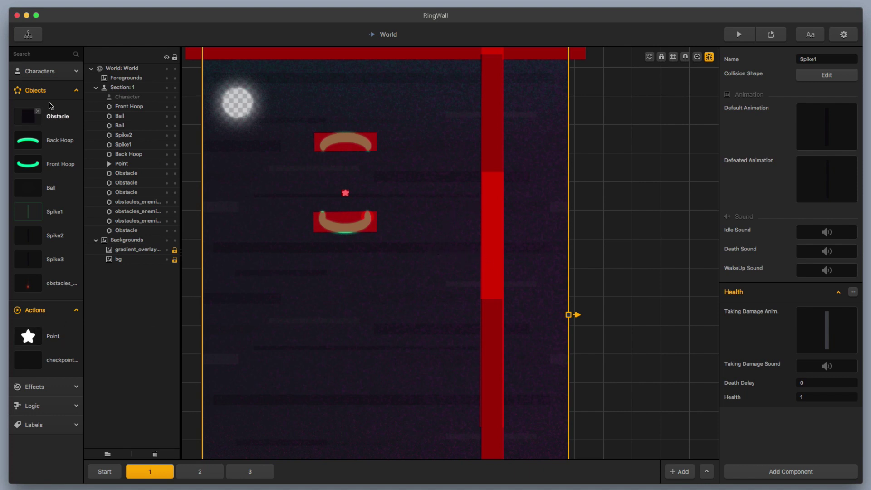
# Show the properties of the Point action asset and review its available Action Type options
pyautogui.click(51, 94)
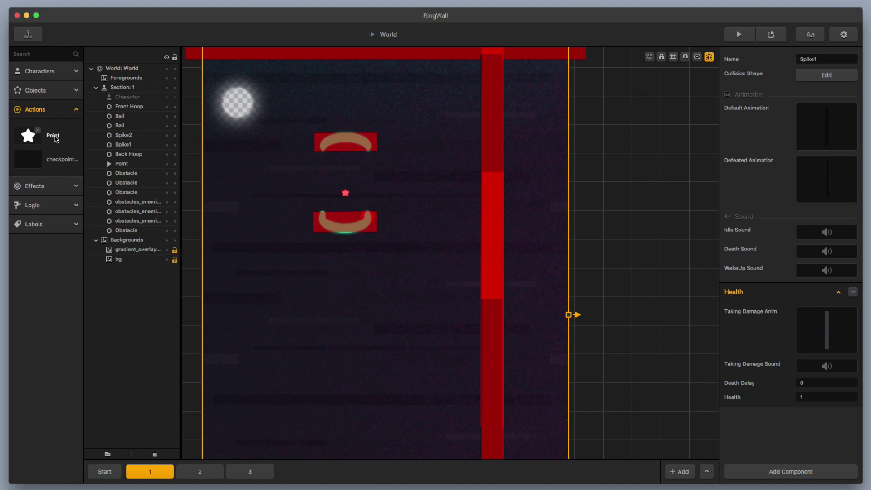
pyautogui.click(54, 137)
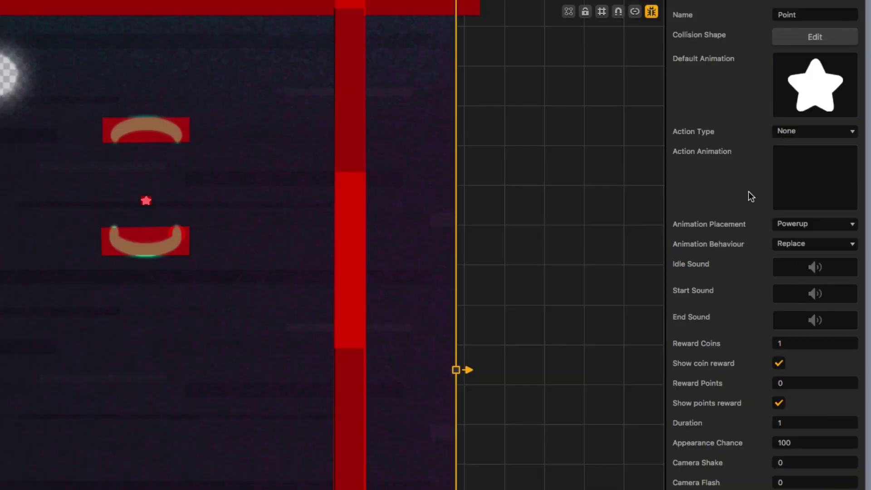
pyautogui.moveTo(831, 85)
pyautogui.click(780, 131)
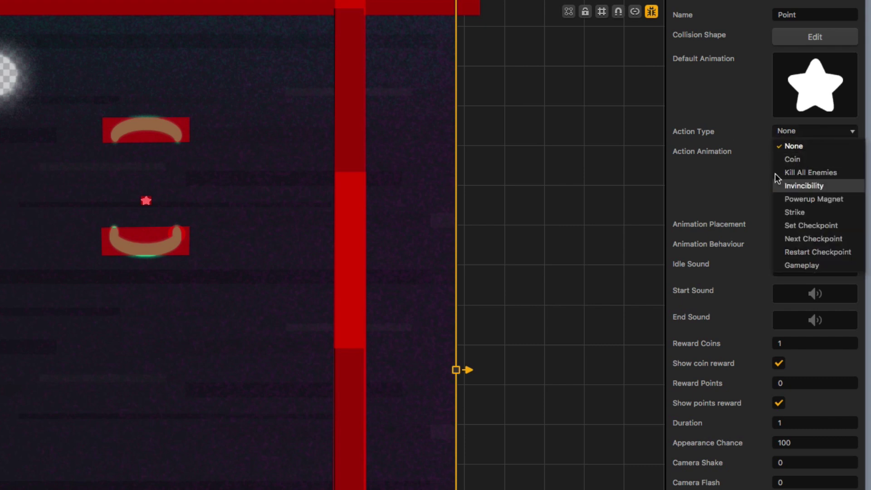
pyautogui.click(743, 169)
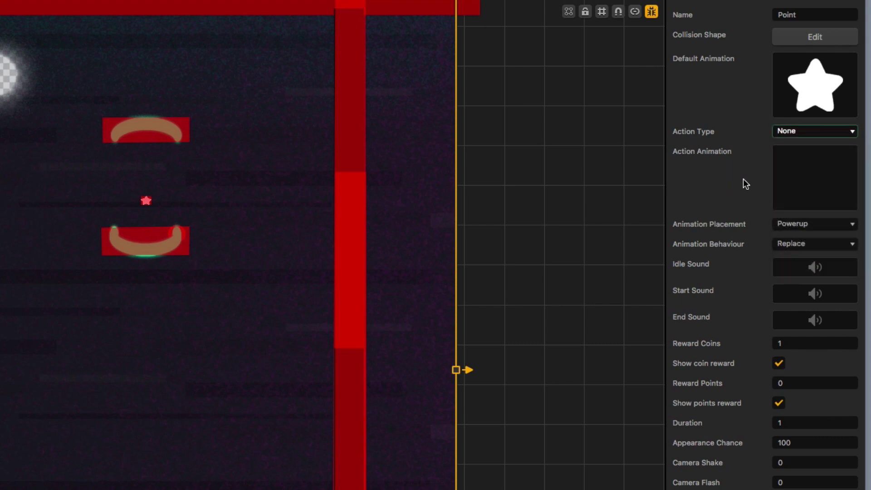
pyautogui.click(800, 134)
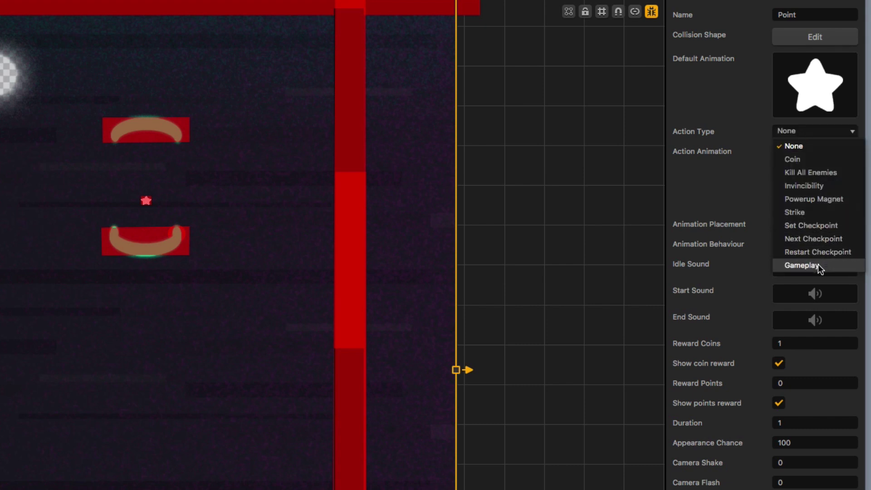
pyautogui.click(737, 165)
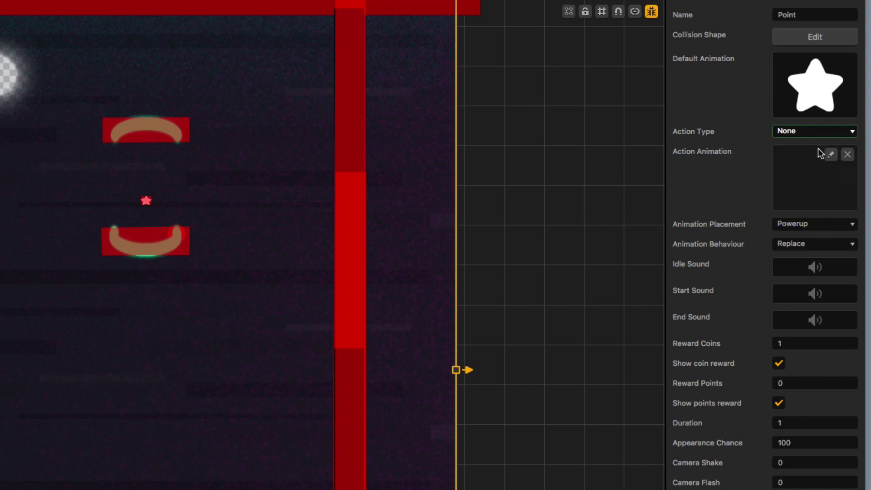
# Open the Point's Action Animation and examine its Obstacles and the emitter settings of its Particle
pyautogui.click(832, 154)
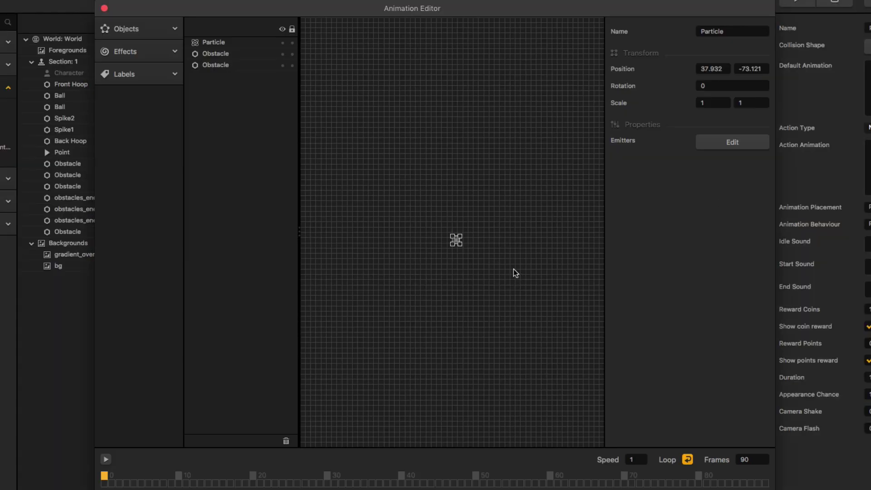
pyautogui.click(227, 54)
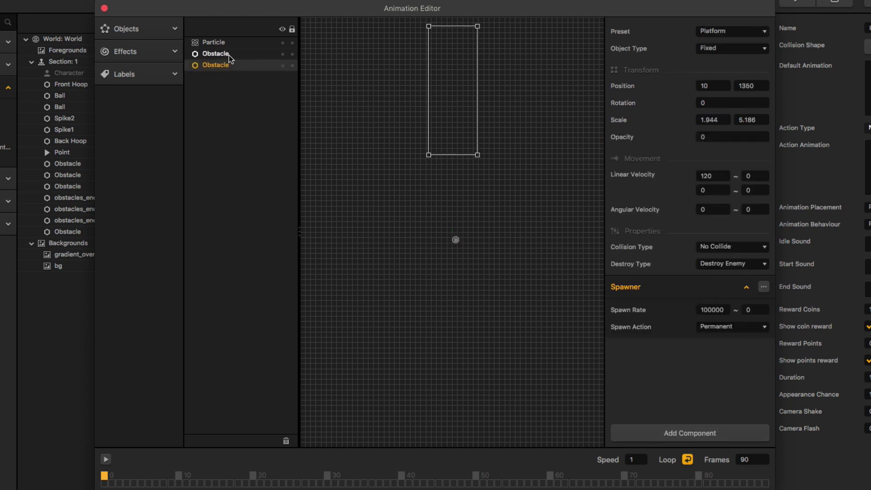
pyautogui.click(227, 43)
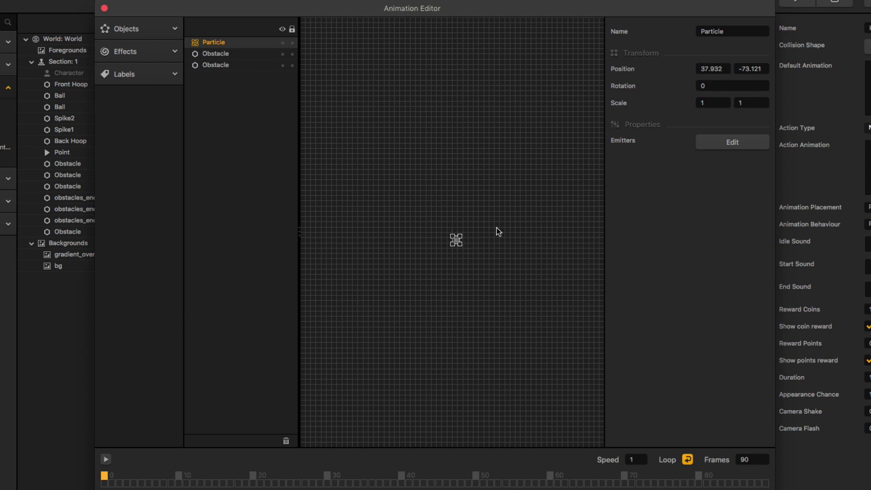
pyautogui.click(732, 146)
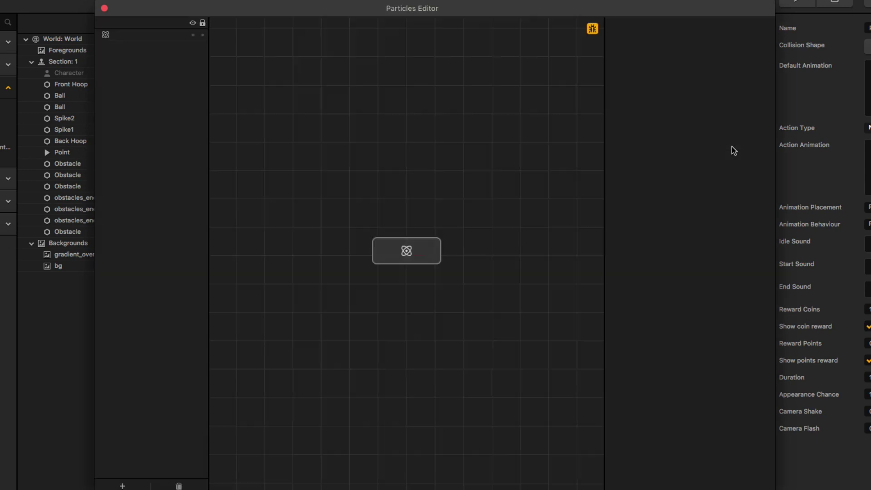
pyautogui.click(418, 254)
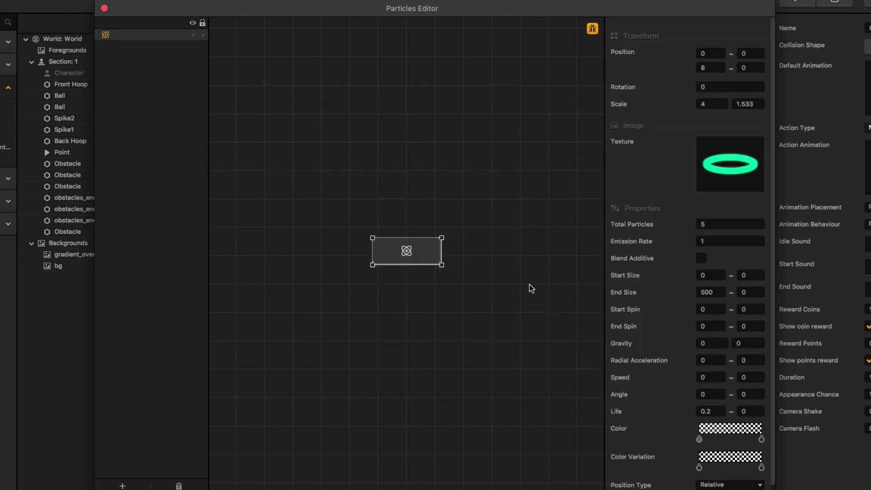
pyautogui.moveTo(723, 168)
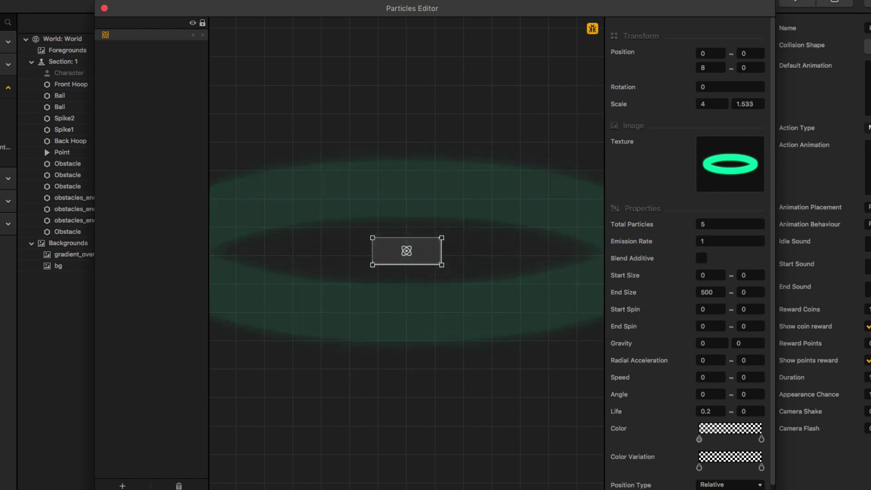
pyautogui.click(105, 8)
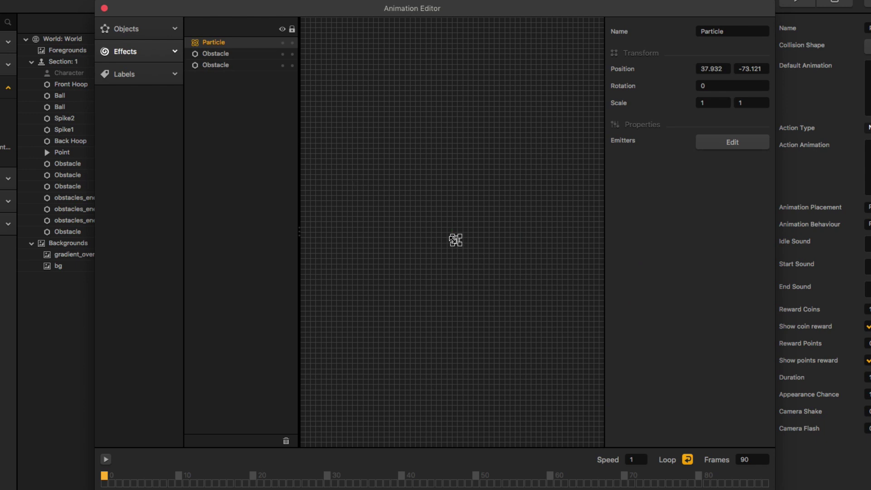
# Reopen the Particle's emitter, review its remaining properties, and return to the animation
pyautogui.click(764, 143)
pyautogui.click(437, 253)
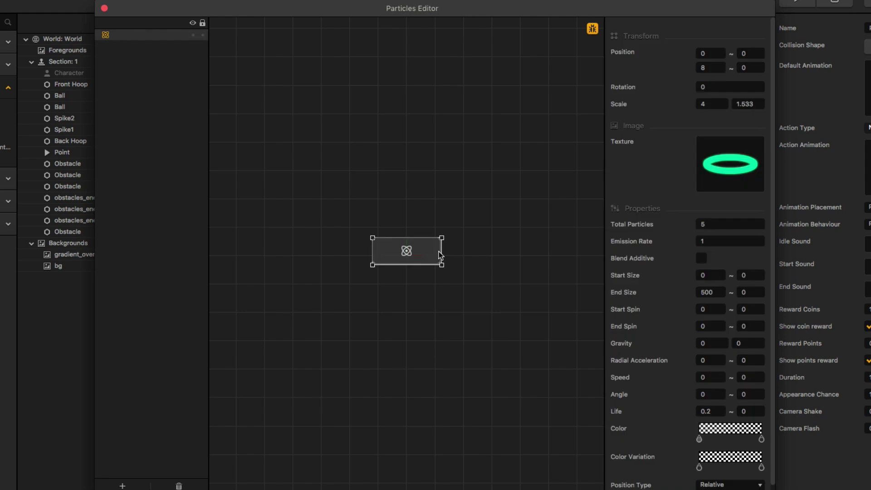
pyautogui.scroll(-1, 735, 345)
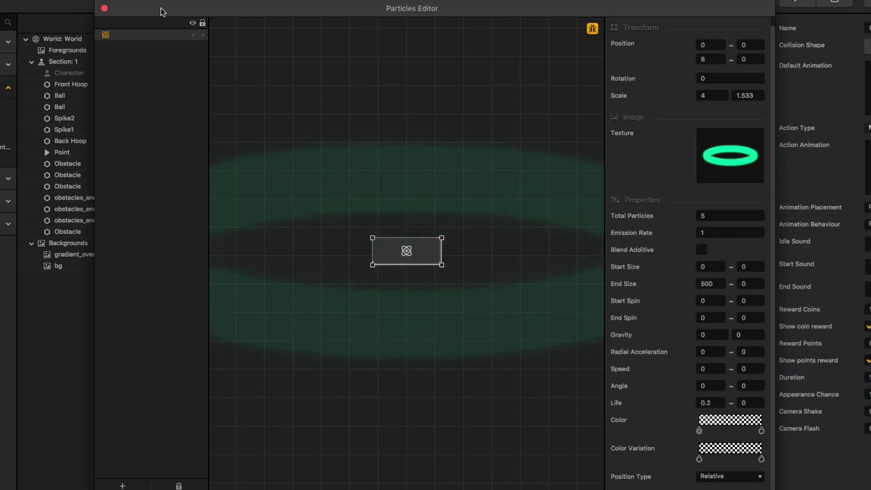
pyautogui.click(104, 9)
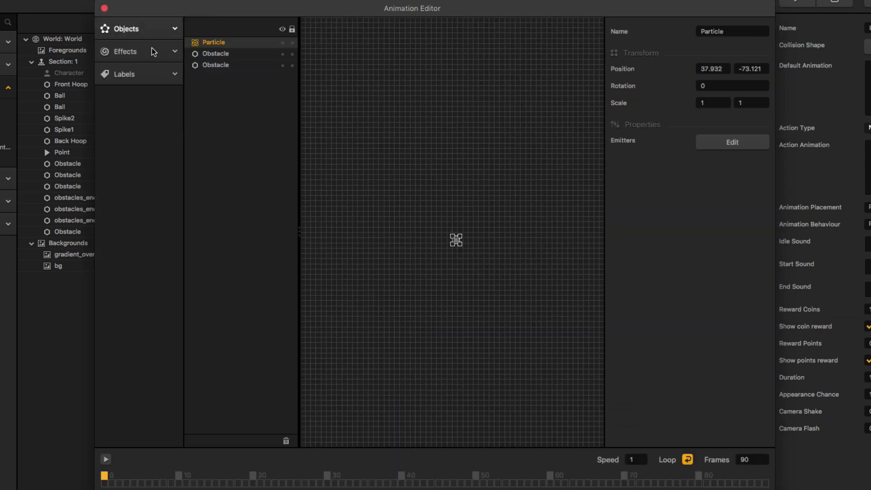
# Compare the two Obstacles in the Point's action animation and set the lower Obstacle's opacity to 0
pyautogui.click(239, 53)
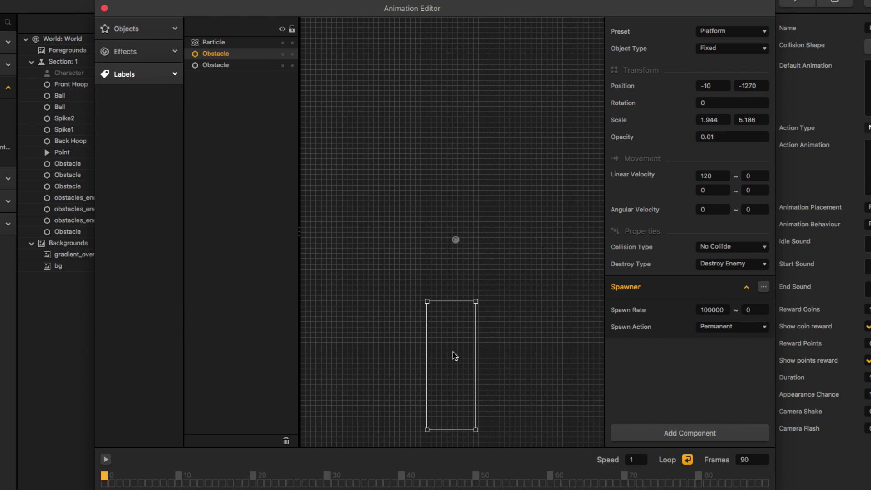
pyautogui.click(736, 137)
pyautogui.click(217, 66)
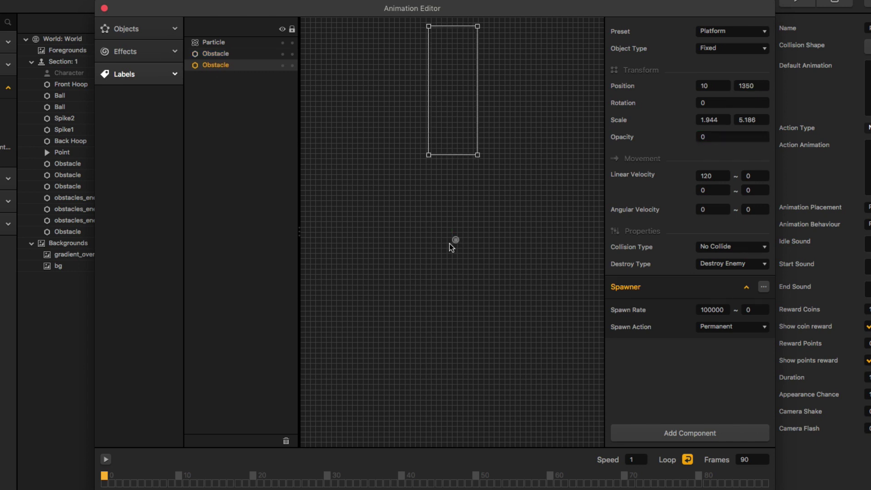
pyautogui.click(240, 54)
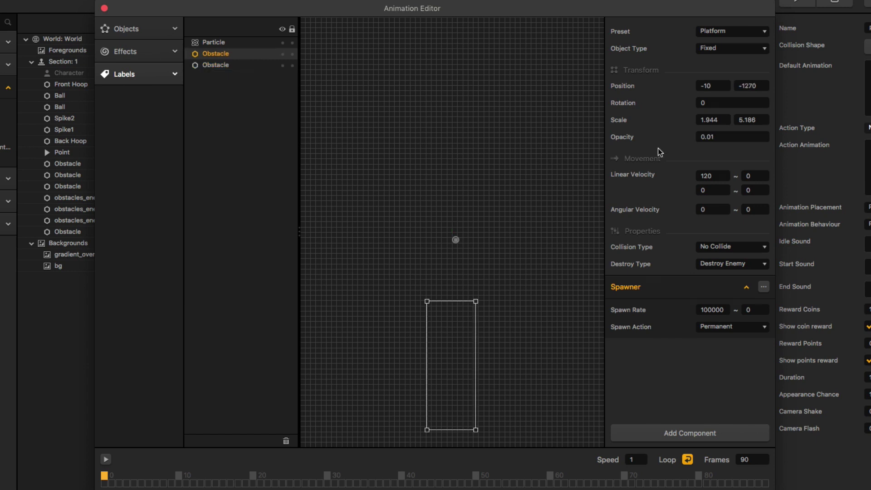
pyautogui.moveTo(723, 137); pyautogui.dragTo(697, 136)
pyautogui.write('0')
pyautogui.press('Return')
# Check the Obstacles' Spawn Rate and Linear Velocity settings and close the Point's action animation
pyautogui.click(722, 309)
pyautogui.click(719, 177)
pyautogui.click(449, 114)
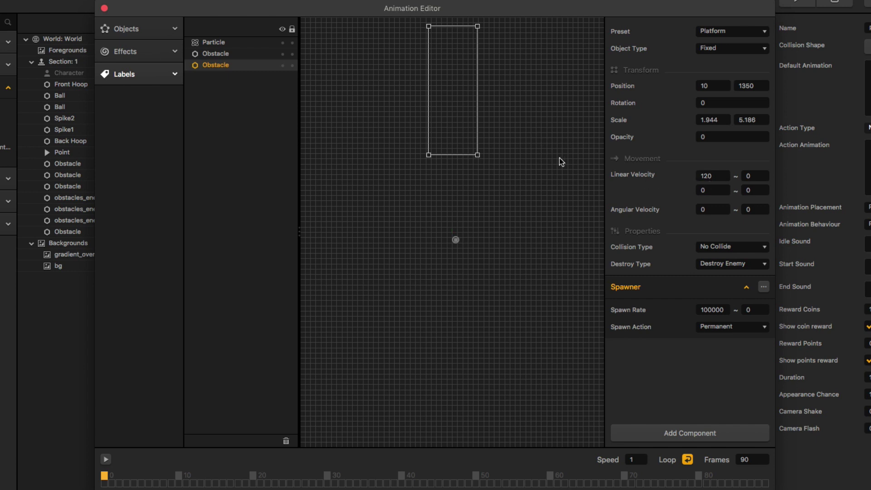
pyautogui.click(104, 9)
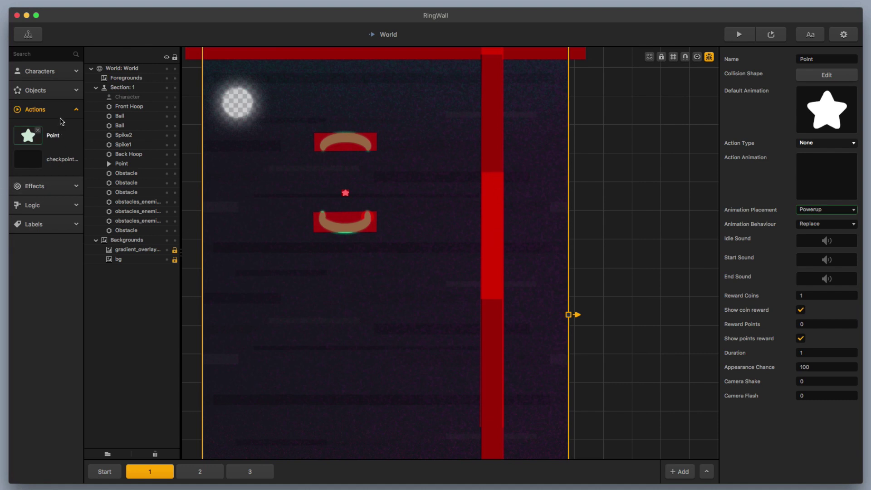
# Show the Spike1 object's properties and open its Defeated Animation
pyautogui.click(60, 116)
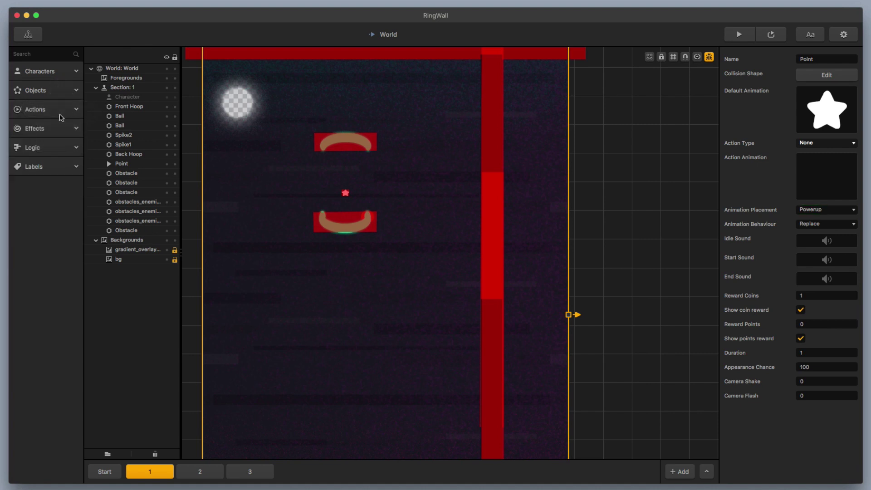
pyautogui.click(60, 91)
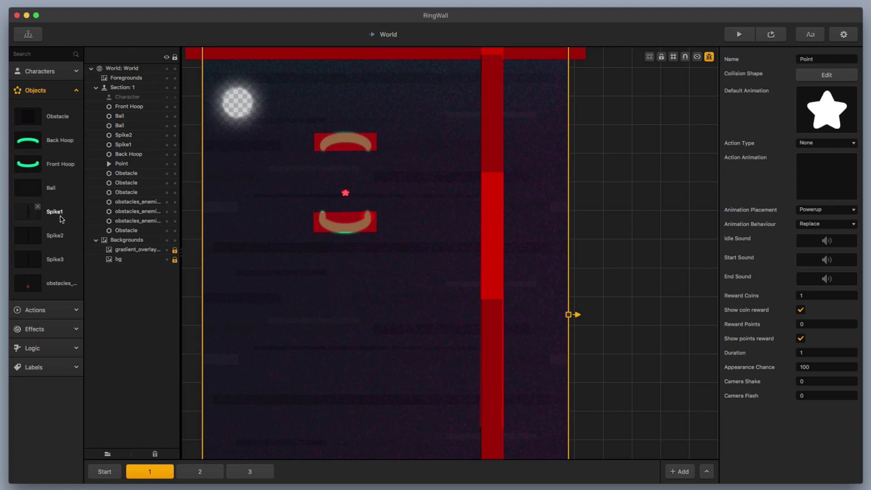
pyautogui.click(61, 218)
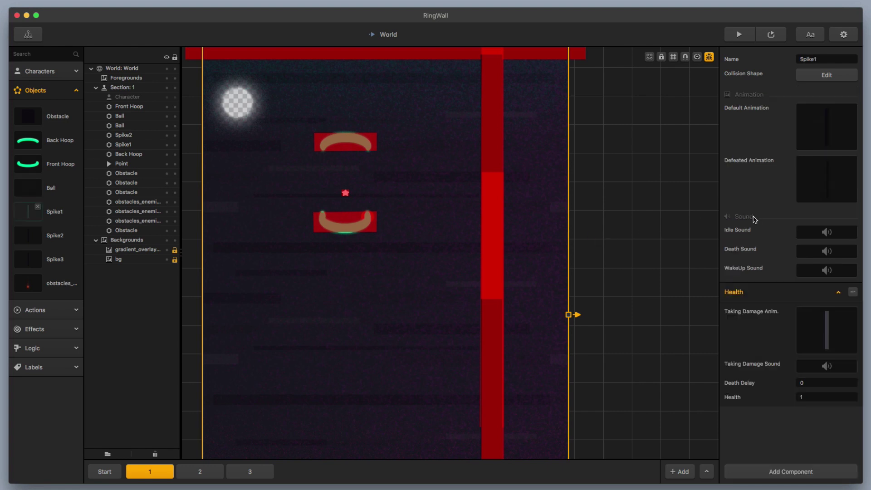
pyautogui.moveTo(802, 341)
pyautogui.moveTo(813, 184)
pyautogui.click(837, 163)
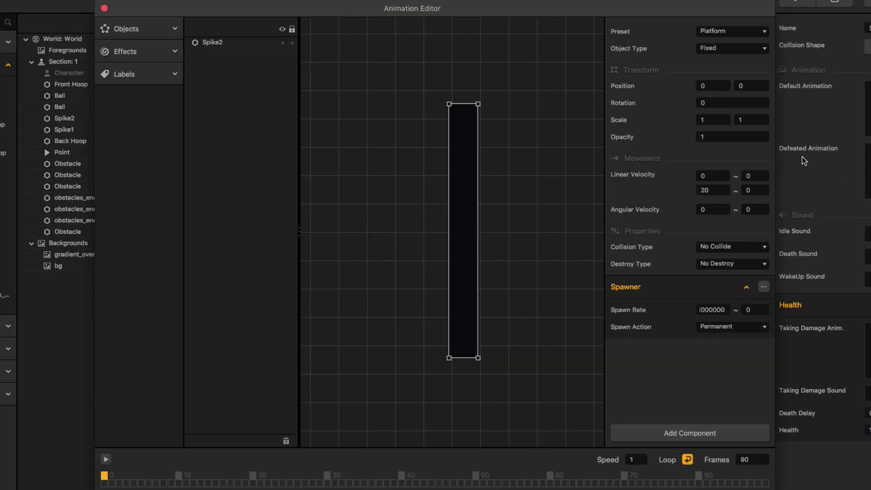
# Inspect the vertical Linear Velocity of the Spike2 spawned in Spike1's defeated animation and close the editor
pyautogui.moveTo(718, 192); pyautogui.dragTo(697, 191)
pyautogui.click(720, 191)
pyautogui.click(727, 100)
pyautogui.click(715, 192)
pyautogui.click(104, 9)
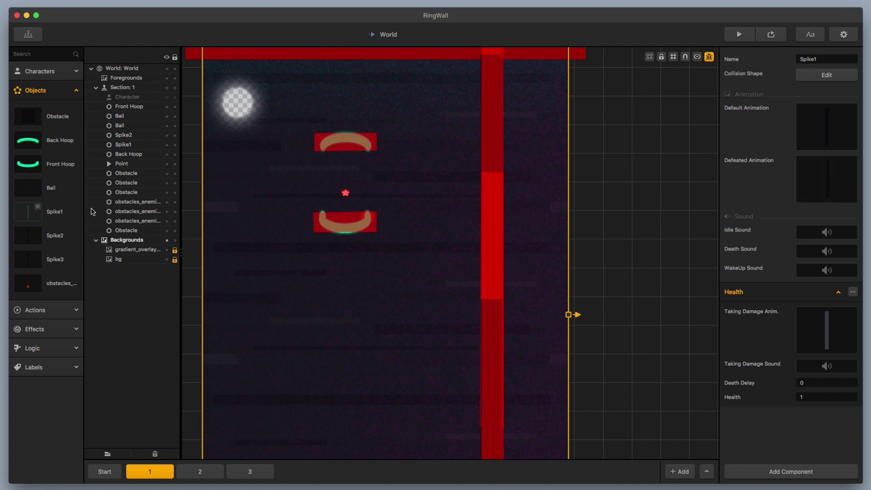
# Open Spike2's Defeated Animation, inspect the Spike3 object's velocity and spawner settings, and close the editor
pyautogui.click(44, 236)
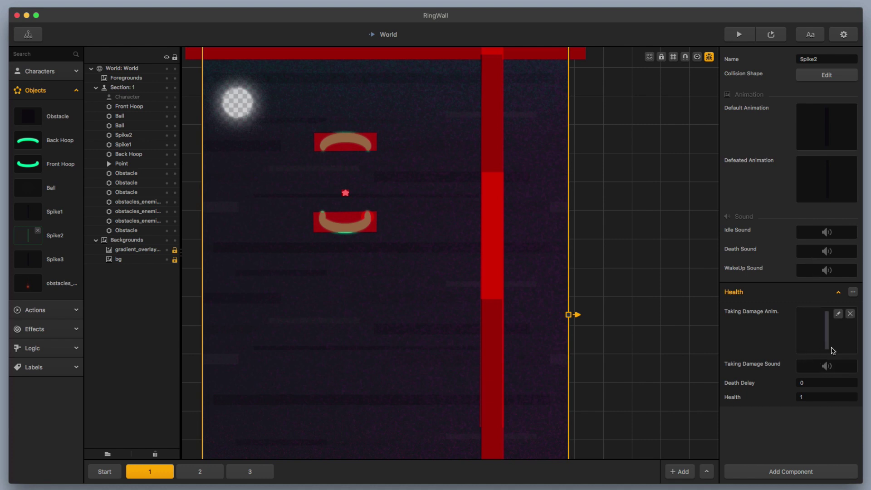
pyautogui.click(838, 162)
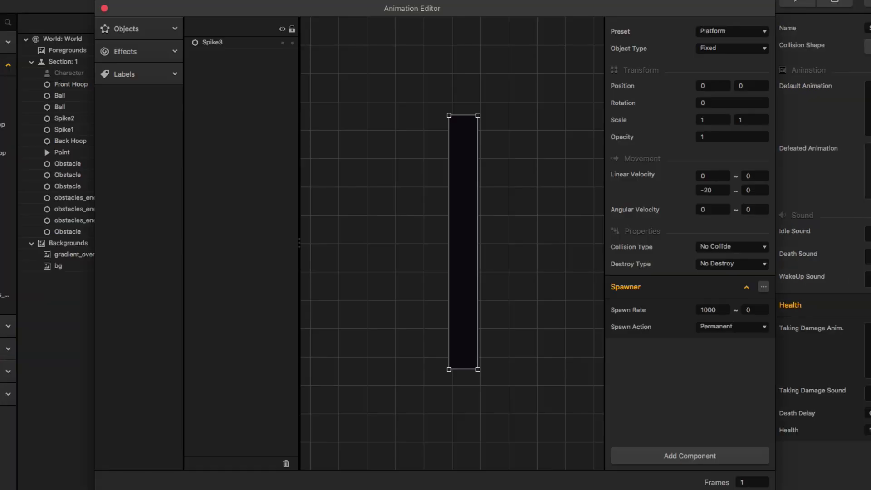
pyautogui.moveTo(716, 192); pyautogui.dragTo(686, 195)
pyautogui.click(518, 310)
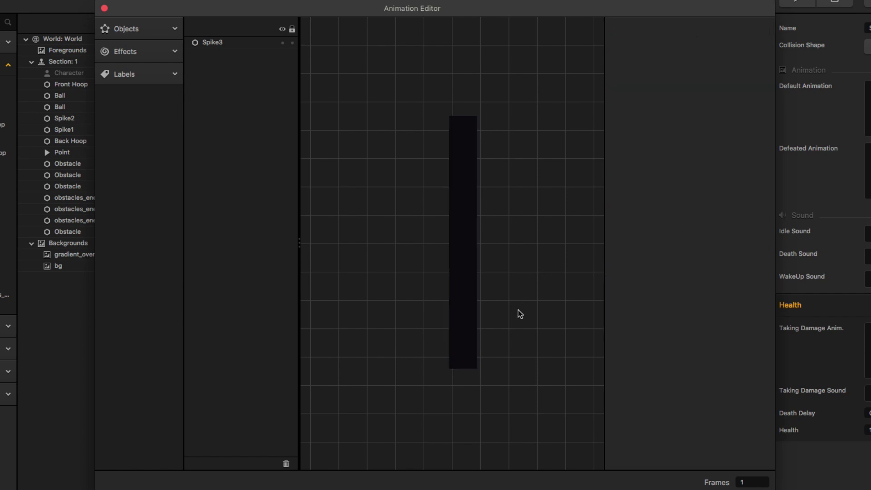
pyautogui.click(467, 328)
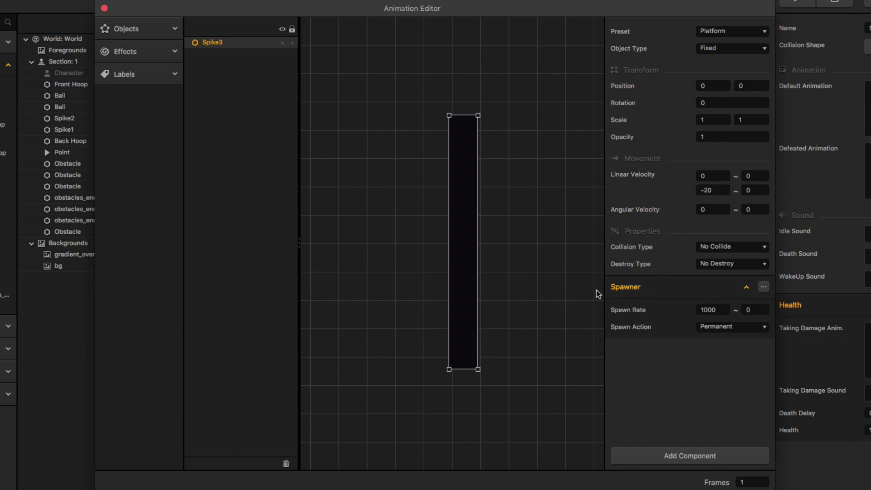
pyautogui.click(104, 7)
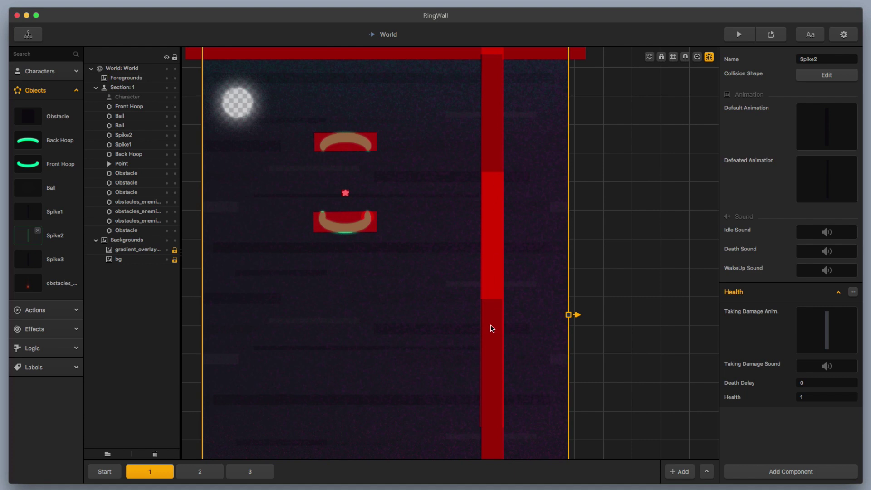
# Zoom out to view section 1 as a whole with its spike column and surrounding obstacles
pyautogui.scroll(-5, 490, 345)
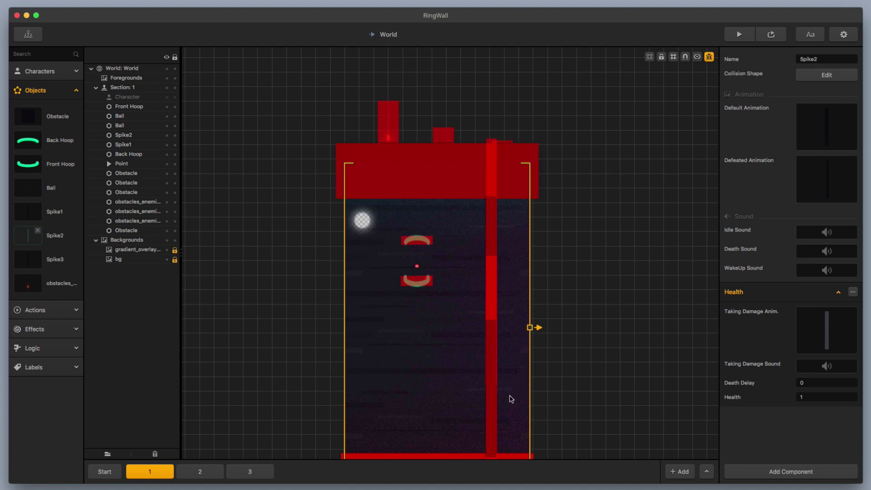
pyautogui.scroll(-2, 538, 371)
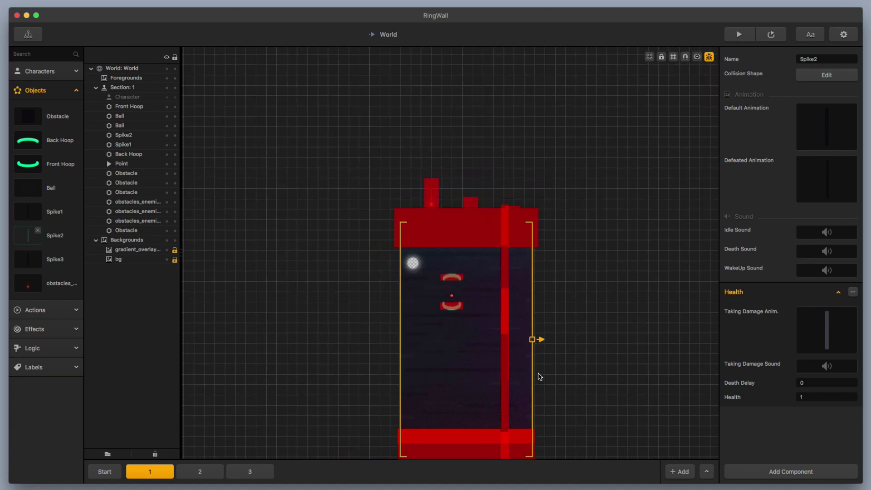